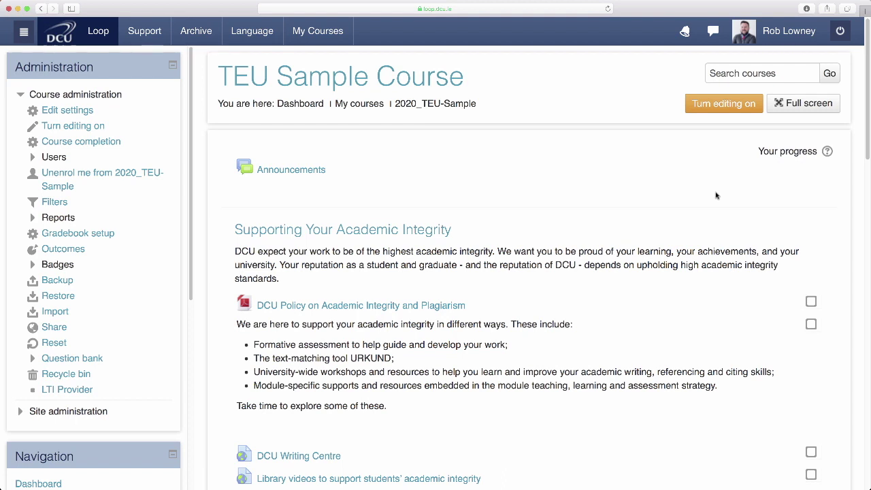
Step: Turn editing on and add a new Assignment activity to the Module Assessment section
click(724, 110)
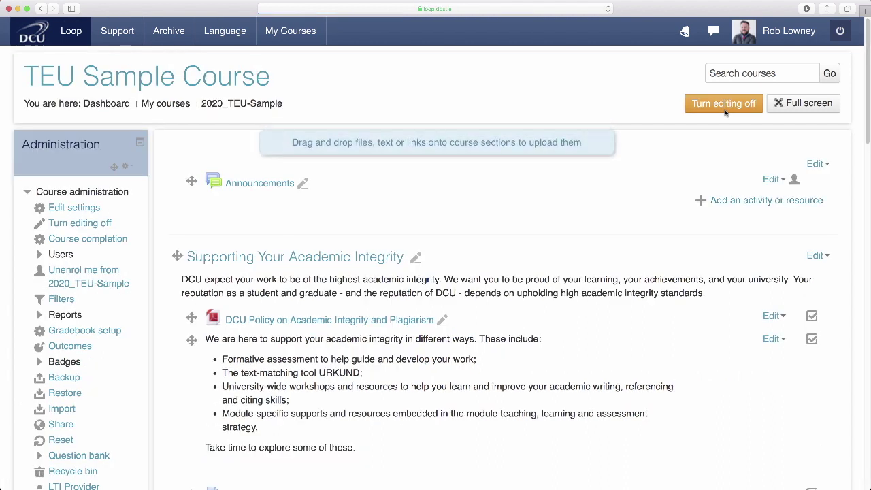
scroll(725, 117, down, 10)
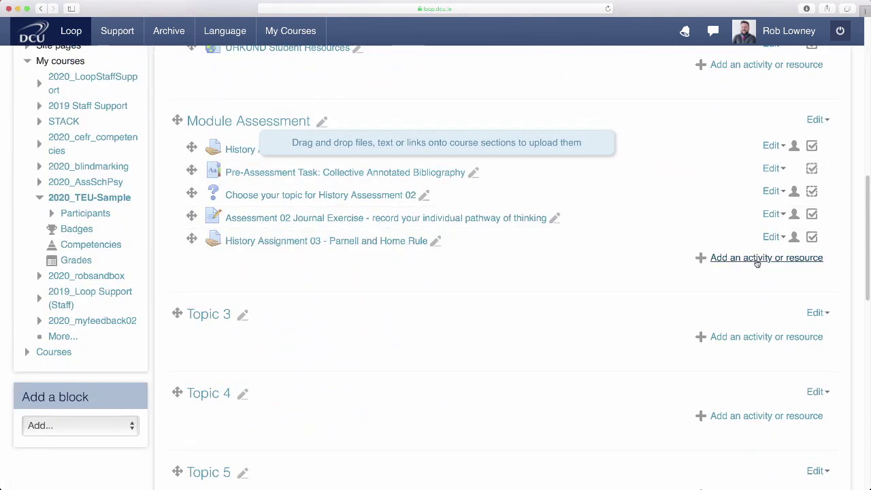
click(735, 259)
click(269, 146)
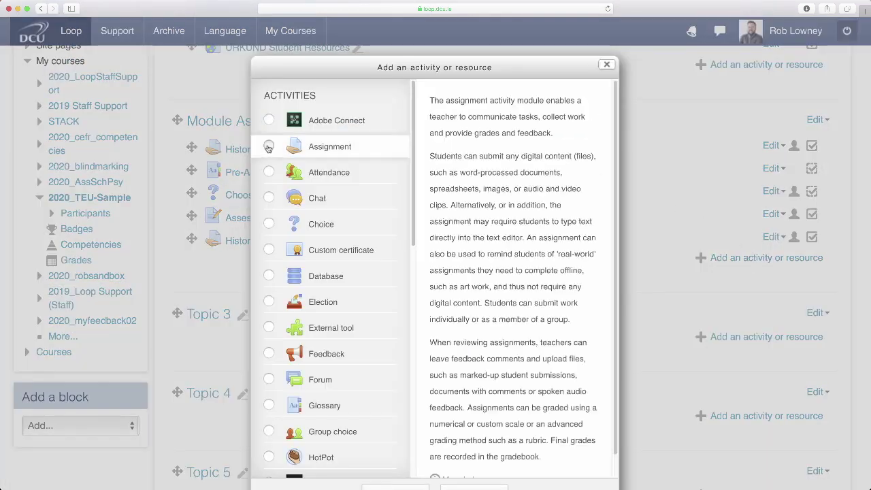
click(421, 487)
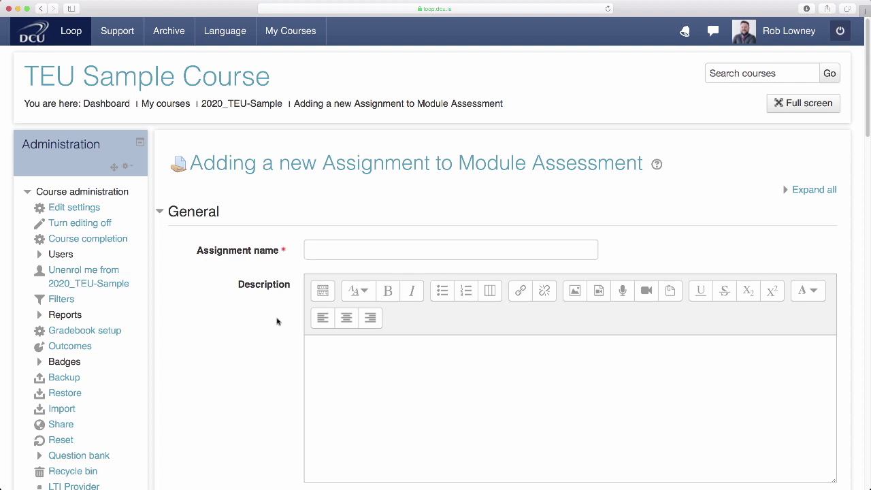
Step: Name the assignment 'History Assignment 04 - Renaissance Power Dynamics' and paste its six-point description
click(309, 246)
text(History Assignment 04 - Renaissance Power Dynamics)
click(308, 358)
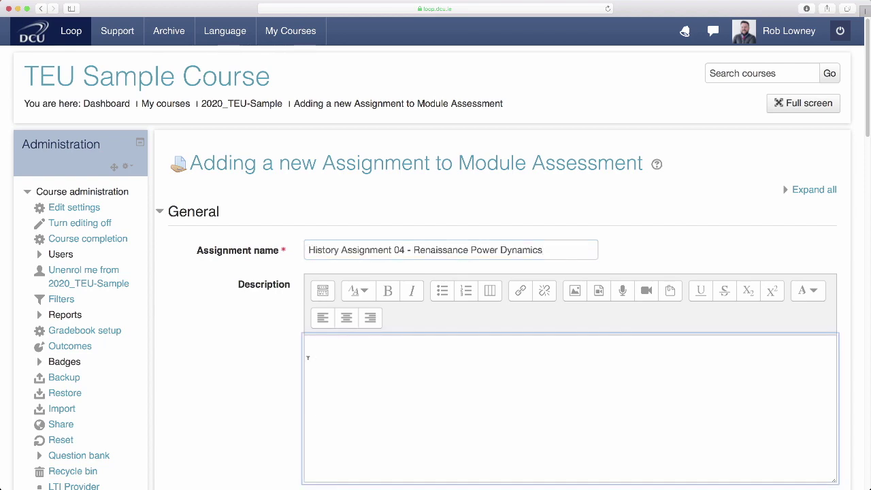
text(Write a 1,500 word essay analysing power dynamics in the Renaissance The DCU Policy on Academic Integrity and Plagiarism is applicable to this assignment. Use the Harvard style for citations and references. Consult the academic integrity supports on this module’s Loop course page for help. In particular, remember that historical images need to be cited and referenced correctly. Remember that all quotes from historical figures need to be cited and referenced correctly.)
Step: Expand the Text Matching settings further down the assignment form
scroll(286, 360, down, 1)
scroll(284, 362, down, 10)
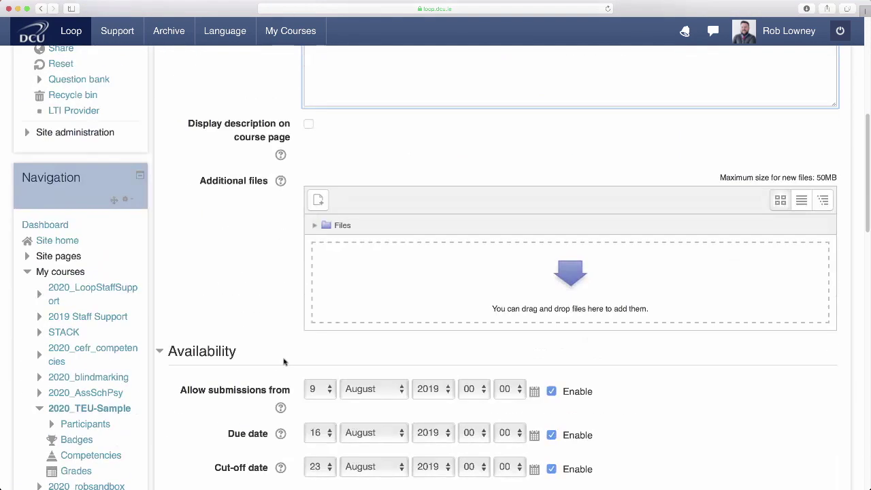
scroll(284, 361, down, 3)
scroll(285, 362, down, 10)
scroll(284, 361, down, 3)
scroll(284, 362, down, 2)
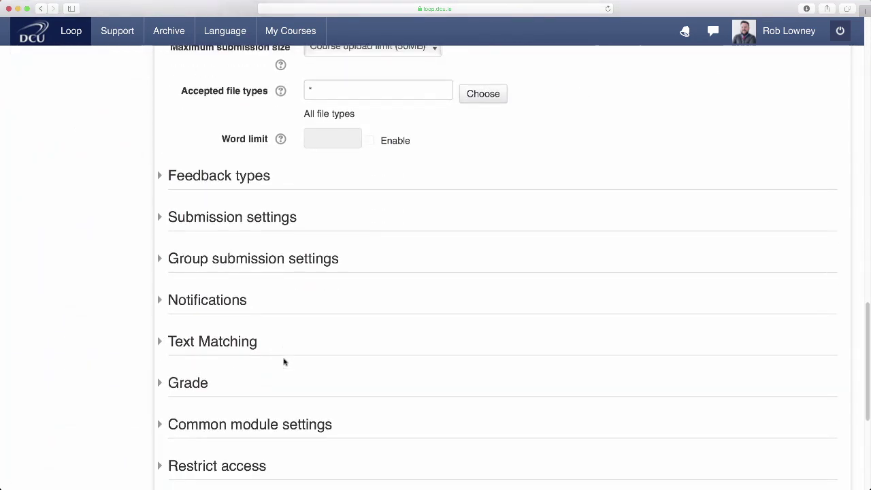
scroll(284, 361, down, 1)
scroll(285, 361, down, 1)
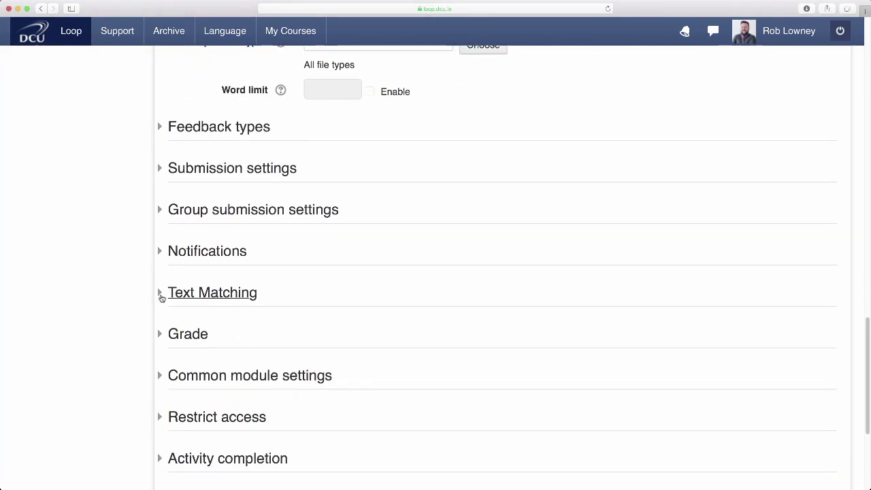
click(161, 297)
scroll(179, 320, down, 3)
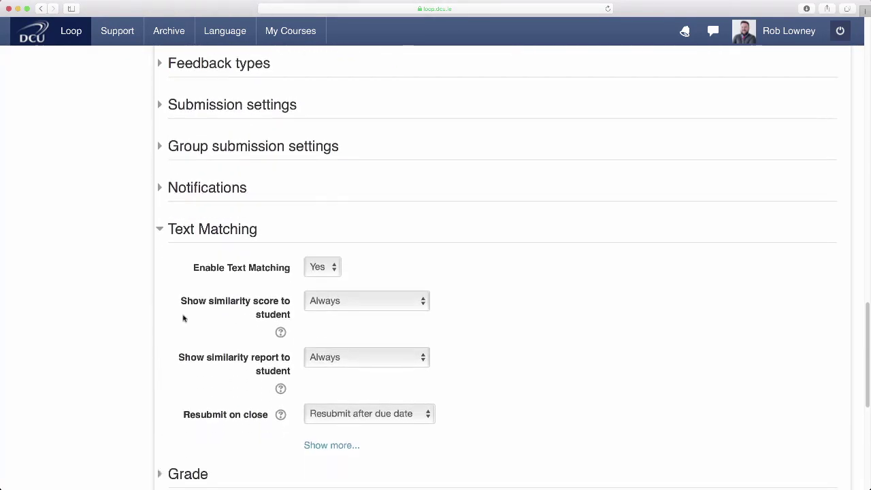
scroll(390, 224, down, 1)
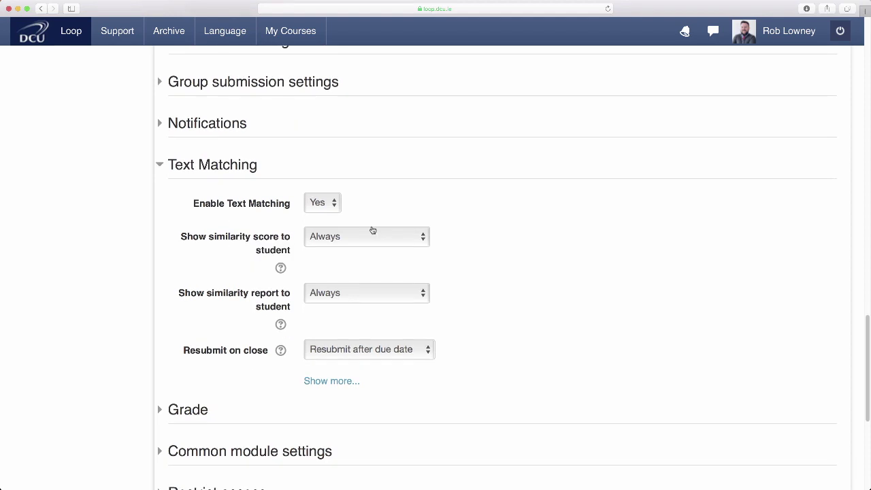
Step: Set Enable Text Matching to Yes and show similarity score and report to students Always
click(333, 210)
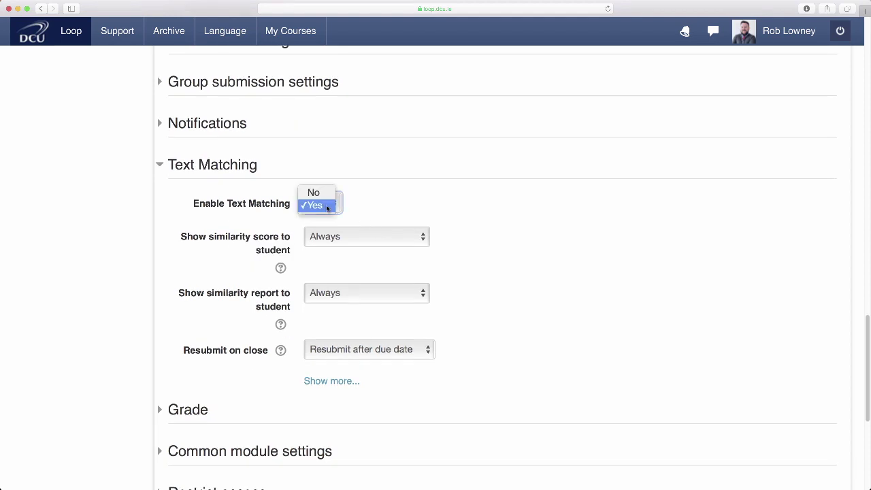
click(328, 208)
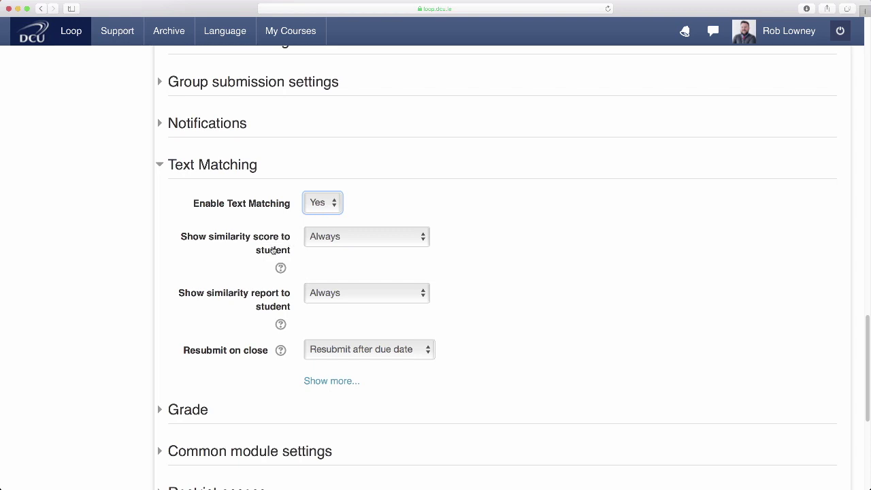
click(354, 238)
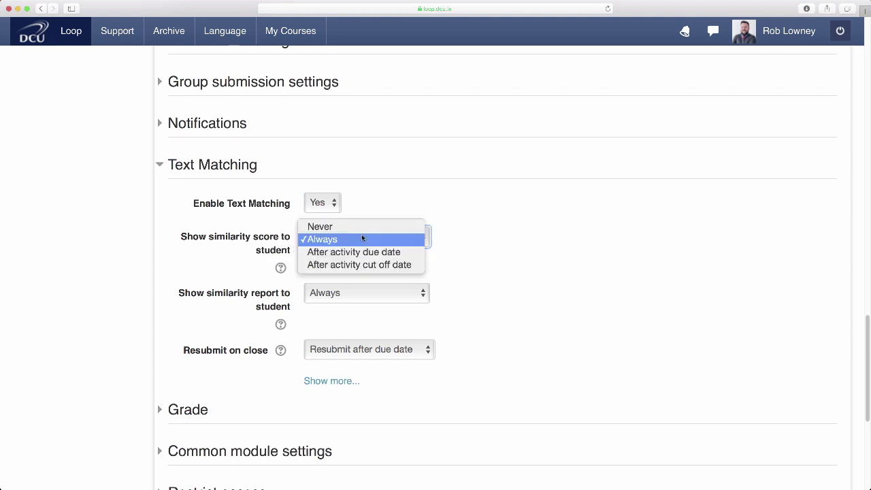
click(324, 242)
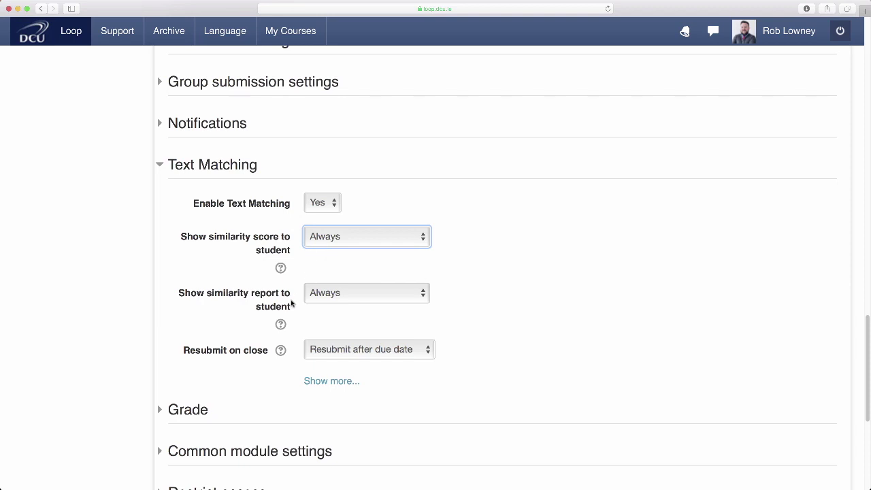
click(356, 300)
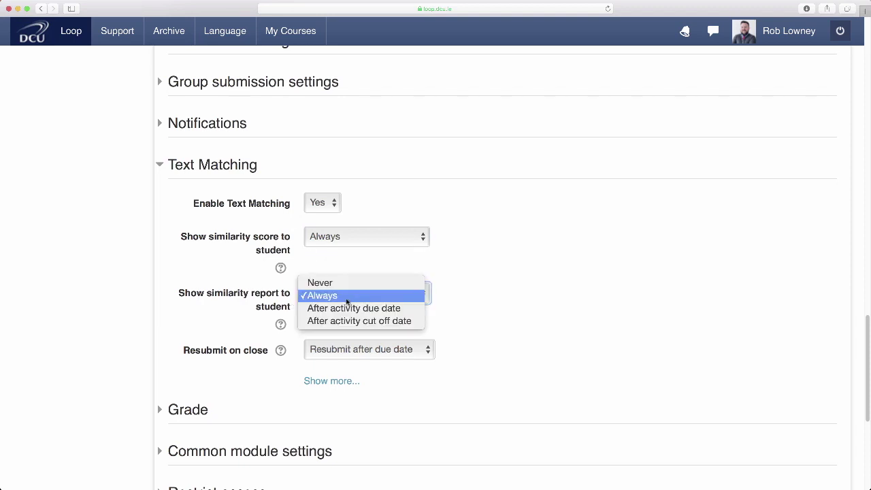
click(346, 301)
Step: Save History Assignment 04 and return to the course
scroll(414, 305, down, 3)
scroll(413, 324, down, 4)
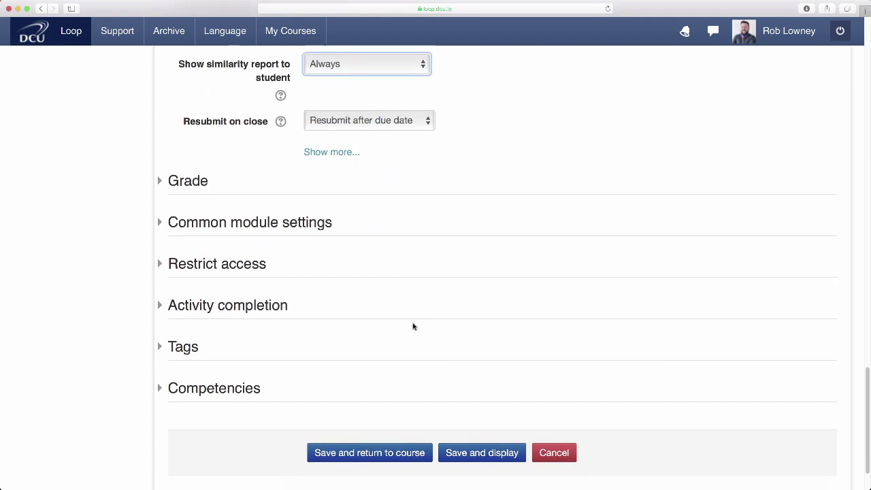
click(399, 454)
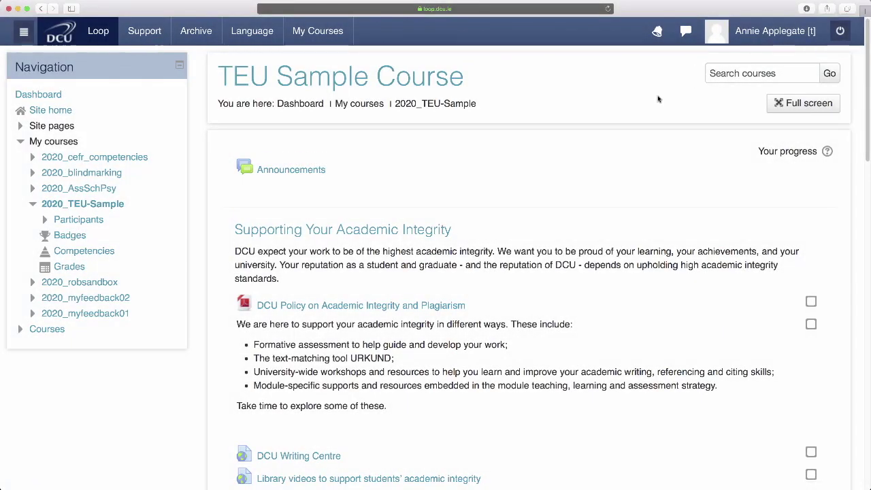
Step: As a student, start a submission for History Assignment 04 and accept the academic integrity declaration
scroll(460, 241, down, 10)
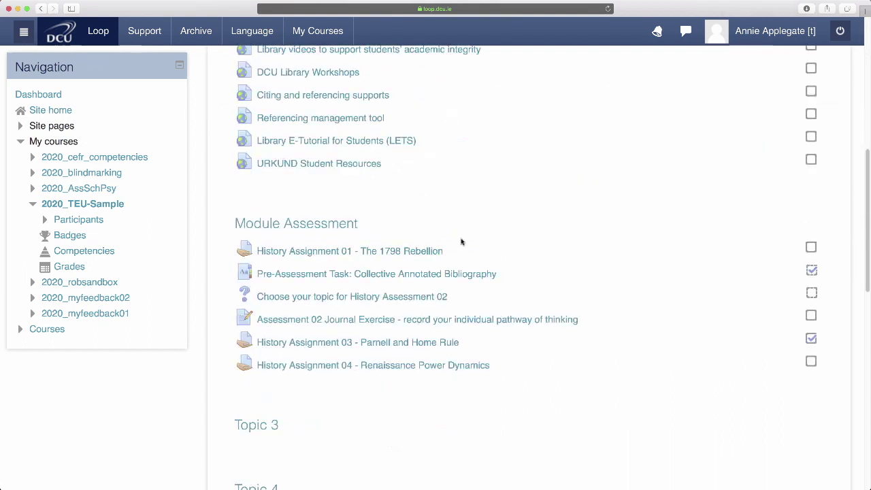
click(446, 368)
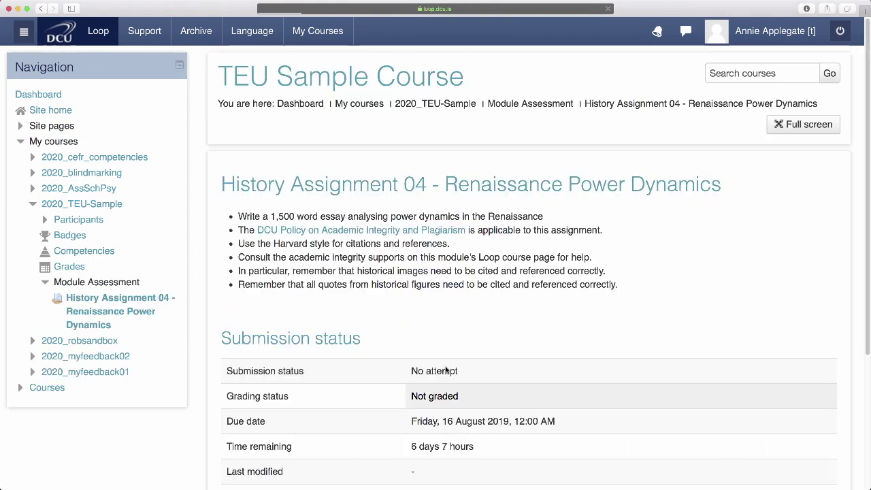
scroll(443, 365, down, 3)
scroll(443, 366, down, 3)
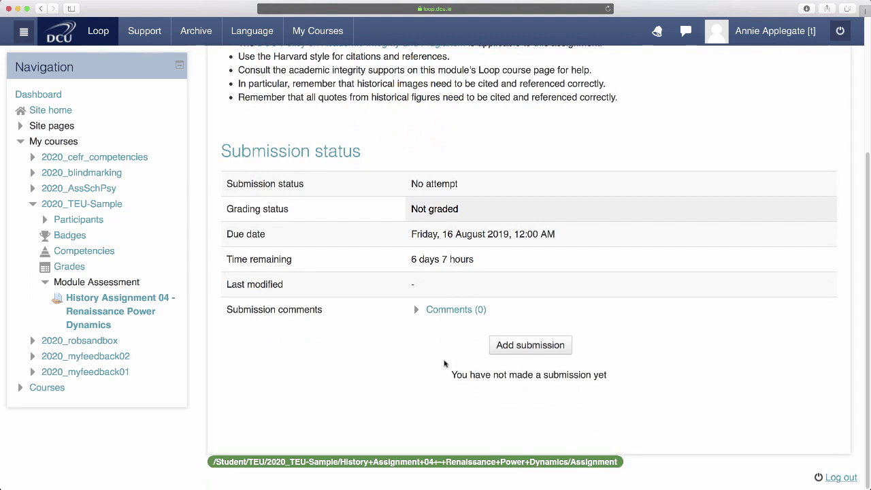
click(537, 346)
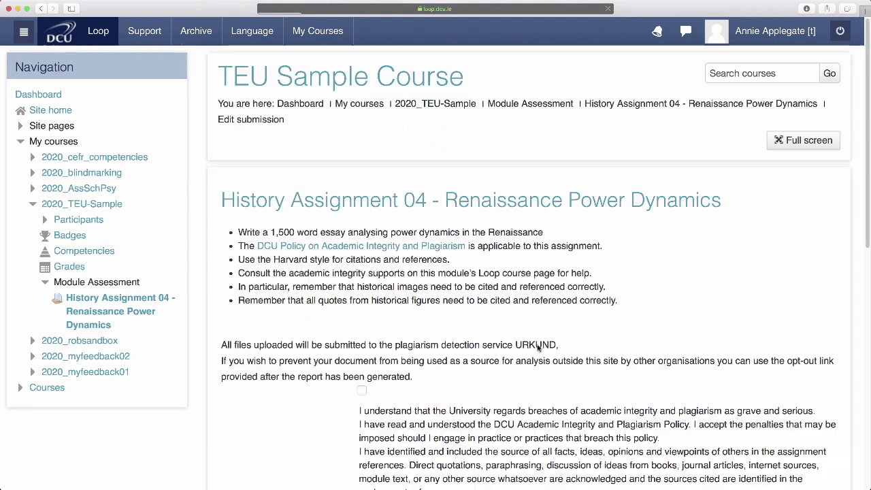
scroll(538, 348, down, 4)
scroll(537, 348, down, 5)
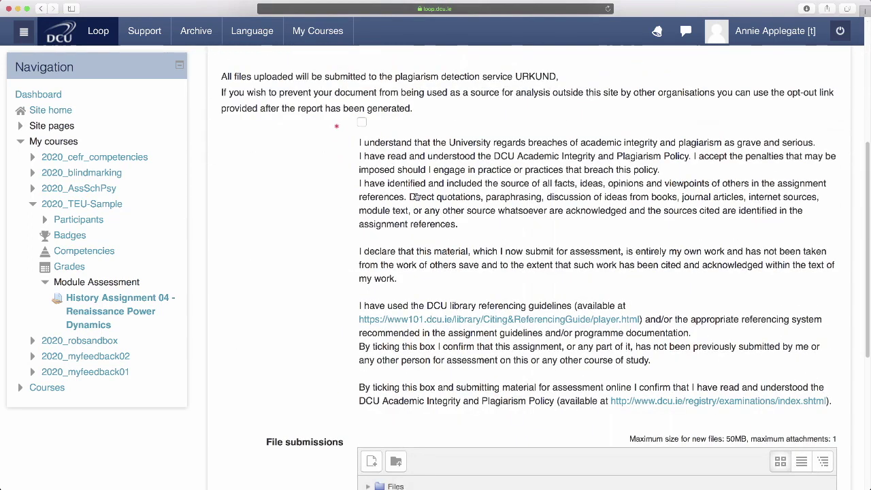
click(362, 123)
Step: Attach the 8098221 Assessment 04 PDF and save the submission
scroll(347, 205, down, 4)
scroll(336, 238, down, 3)
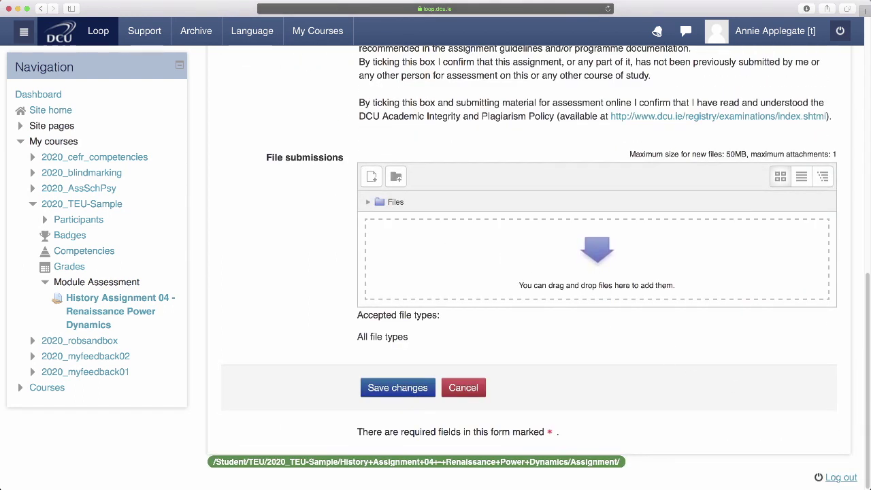
drag(856, 381, 579, 243)
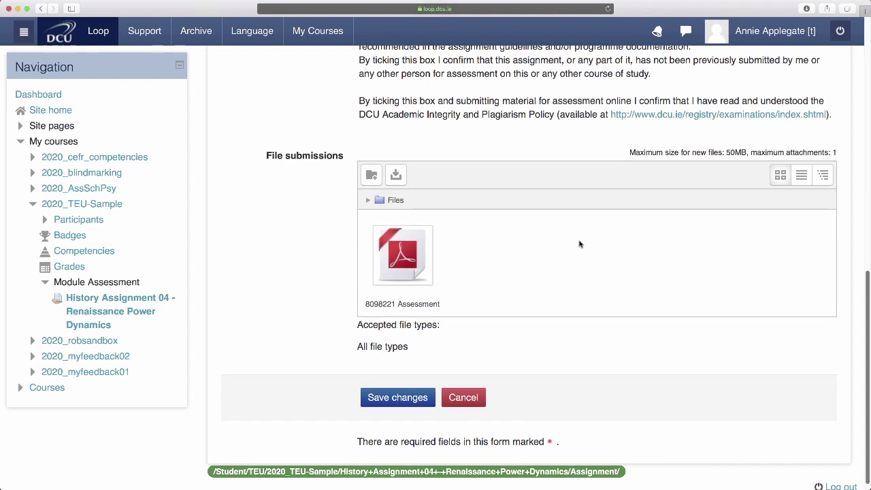
scroll(579, 243, down, 1)
click(411, 382)
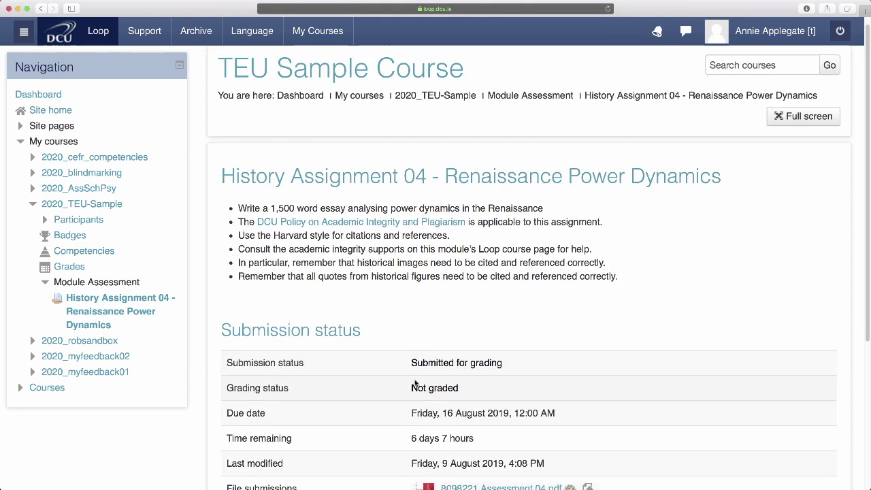
Step: Scroll to the Submission status table showing the 11% URKUND similarity score
scroll(420, 369, down, 5)
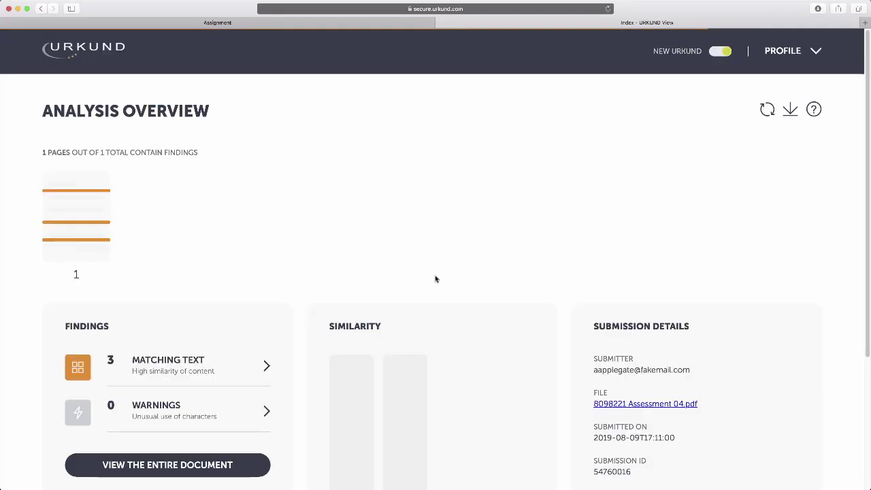
Step: Step through the three URKUND matching-text findings, ending at the 100% protobios.com match
scroll(437, 279, down, 3)
scroll(438, 279, down, 2)
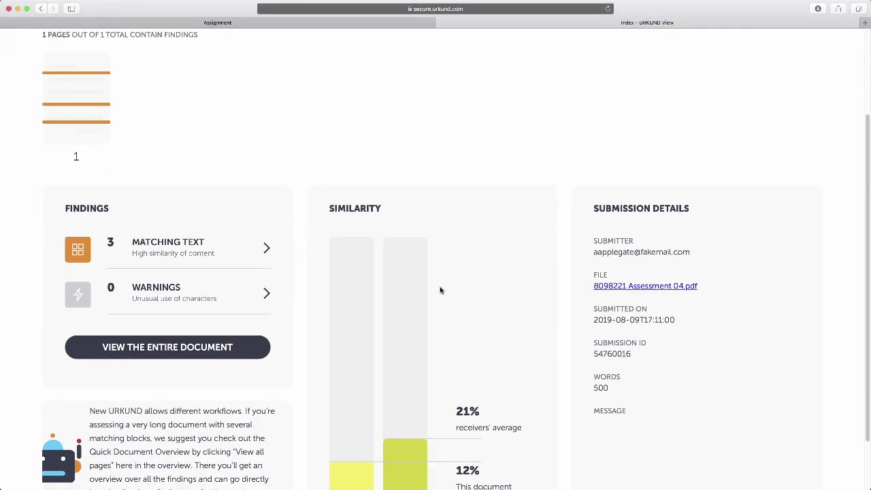
click(206, 233)
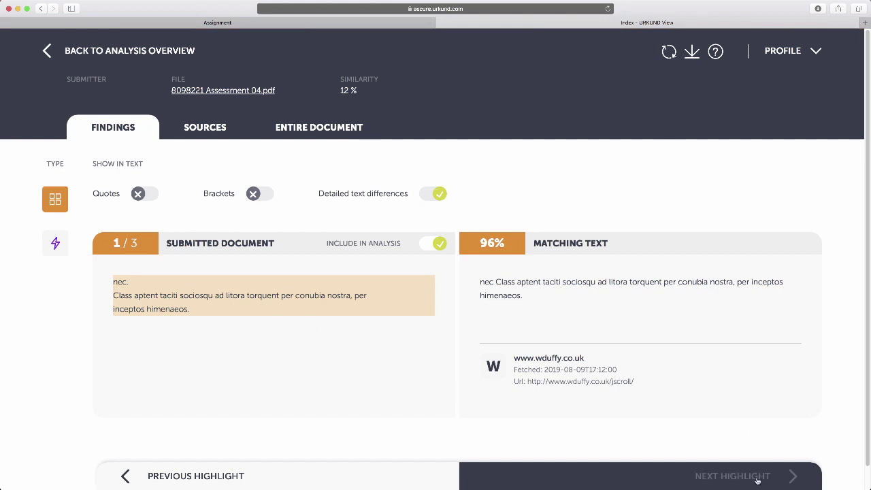
click(757, 480)
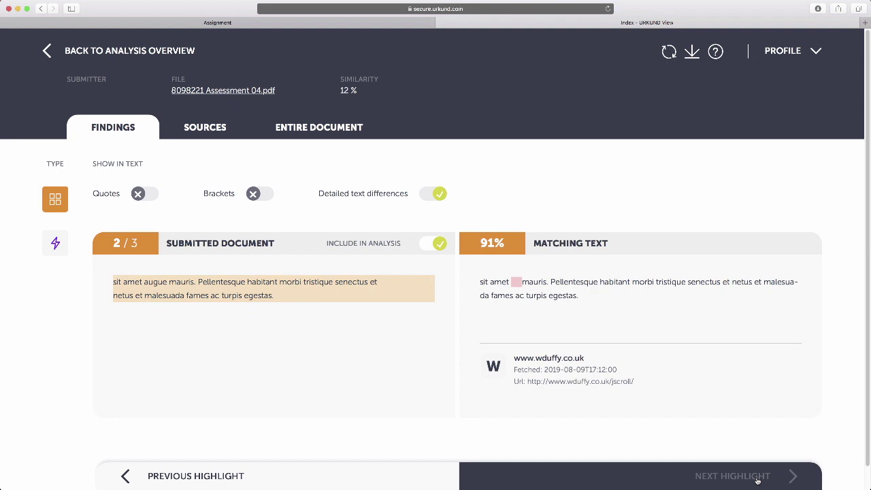
click(756, 479)
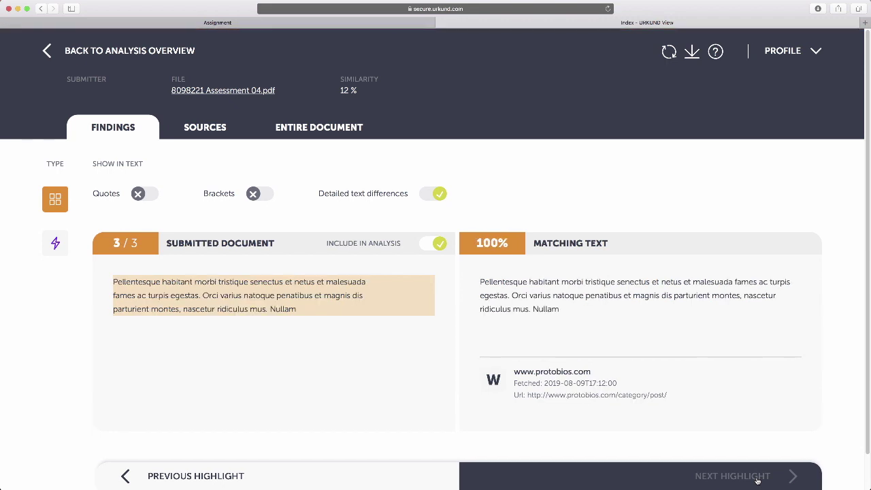